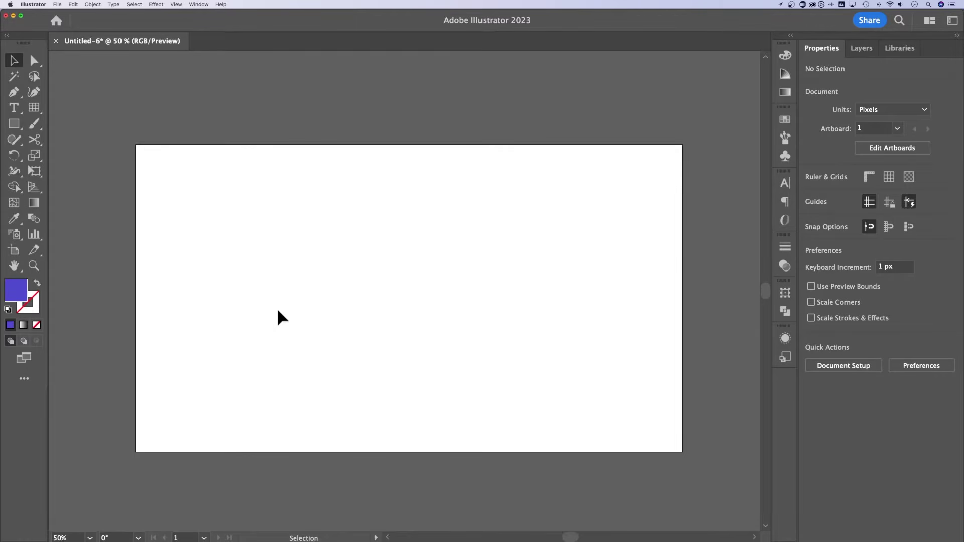
Step: Draw a shallow upward-arching curve about 942 px wide and 117 px high across the middle of the artboard with the Pen tool
{"action": "key", "text": "p"}
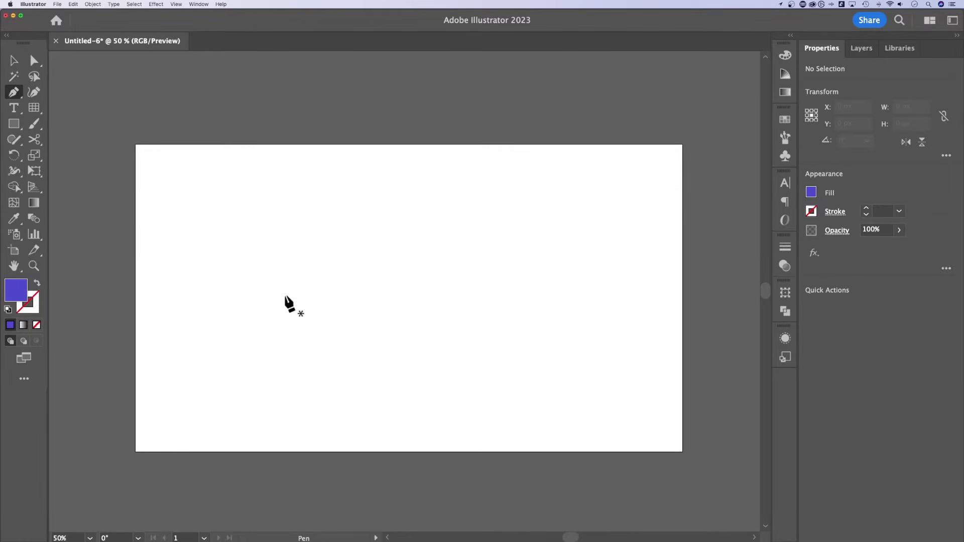
{"action": "left_click_drag", "start_coordinate": [278, 298], "coordinate": [325, 272]}
{"action": "left_click", "coordinate": [547, 291]}
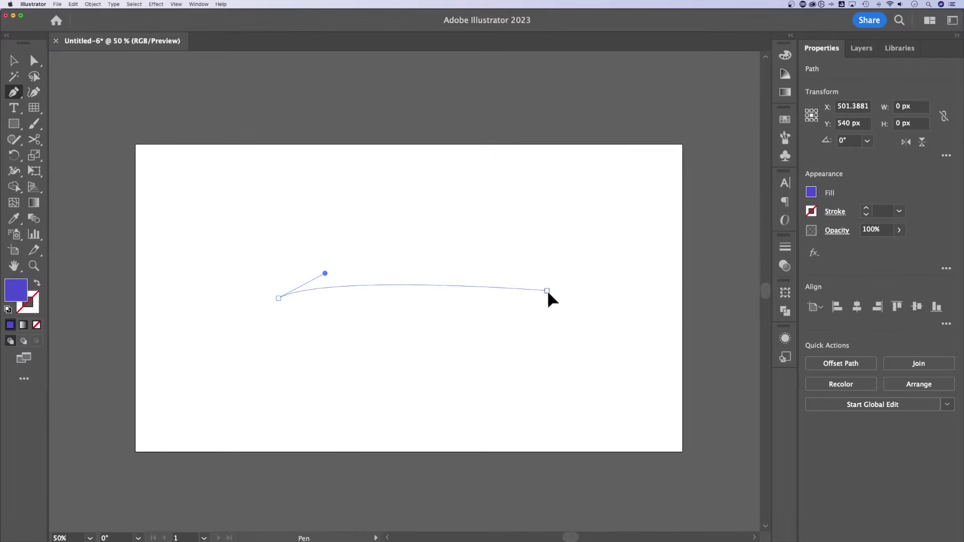
{"action": "left_click_drag", "start_coordinate": [547, 290], "coordinate": [642, 339]}
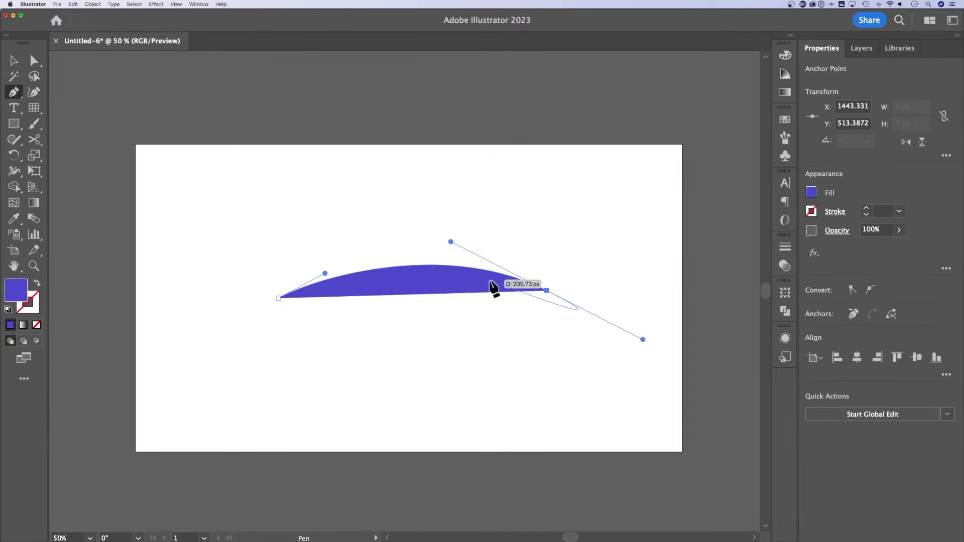
{"action": "key", "text": "v"}
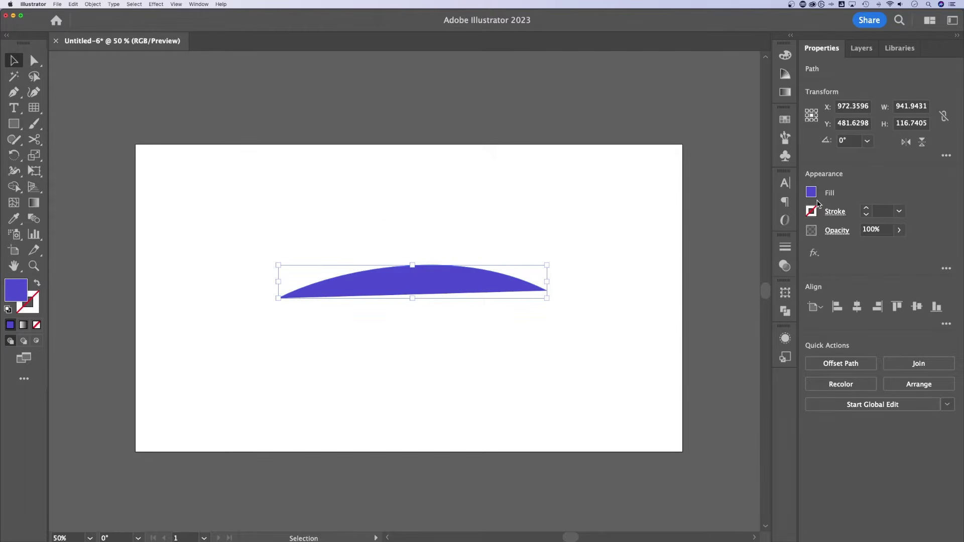
Step: Swap the fill and stroke of the arched curve to give it a stroke with no fill, and deselect it
{"action": "left_click", "coordinate": [37, 283]}
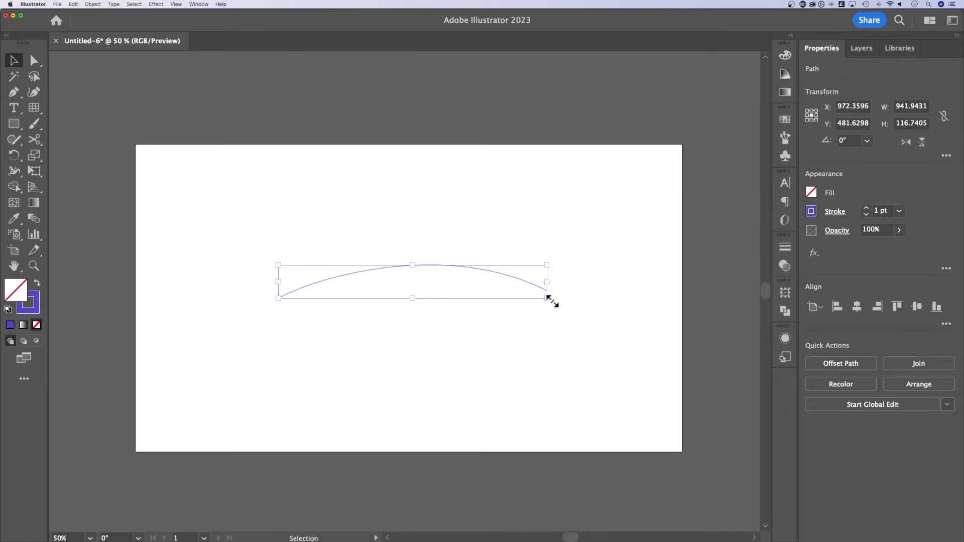
{"action": "left_click", "coordinate": [445, 326]}
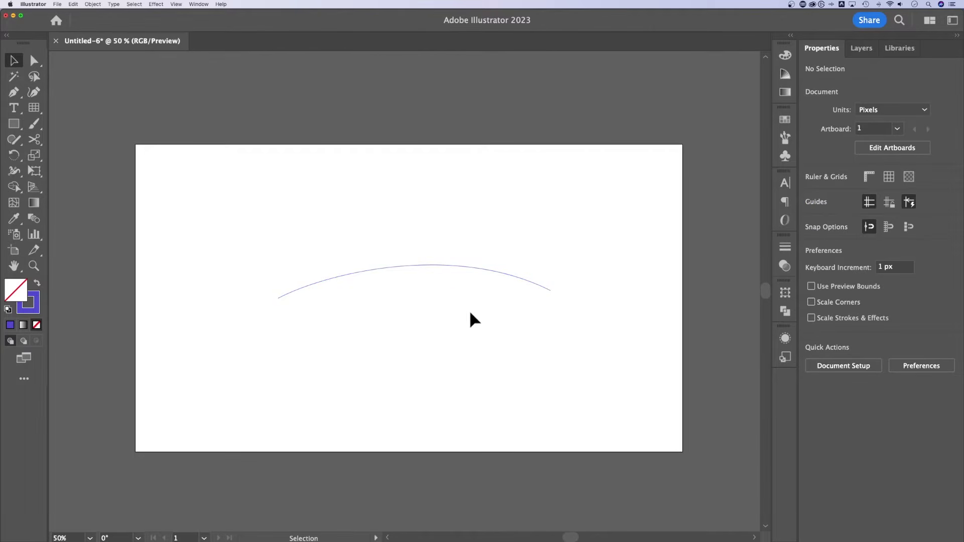
{"action": "left_click", "coordinate": [410, 263]}
{"action": "left_click", "coordinate": [412, 321]}
{"action": "left_click", "coordinate": [419, 286]}
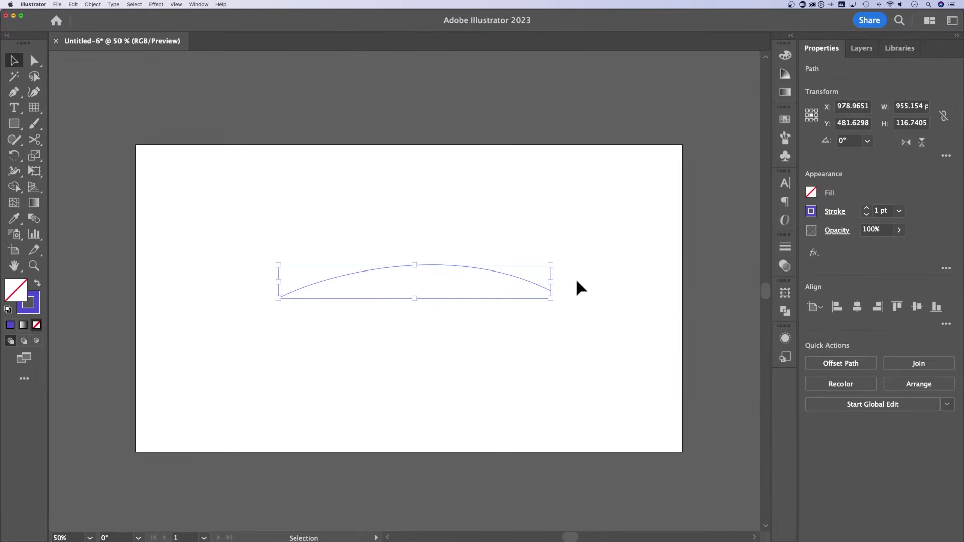
{"action": "left_click", "coordinate": [423, 330]}
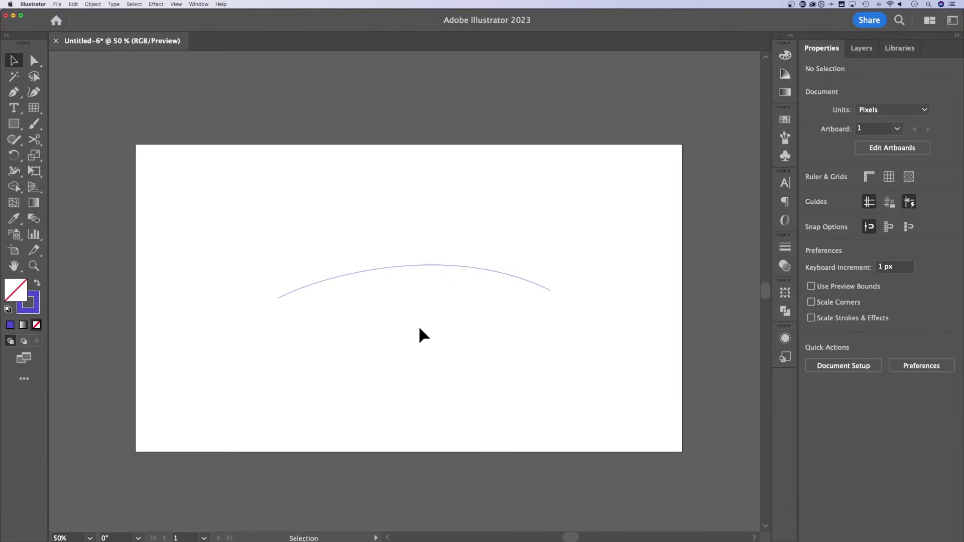
Step: Place type along the arched path from its left end with the text "TYPE ON PATH"
{"action": "key", "text": "t"}
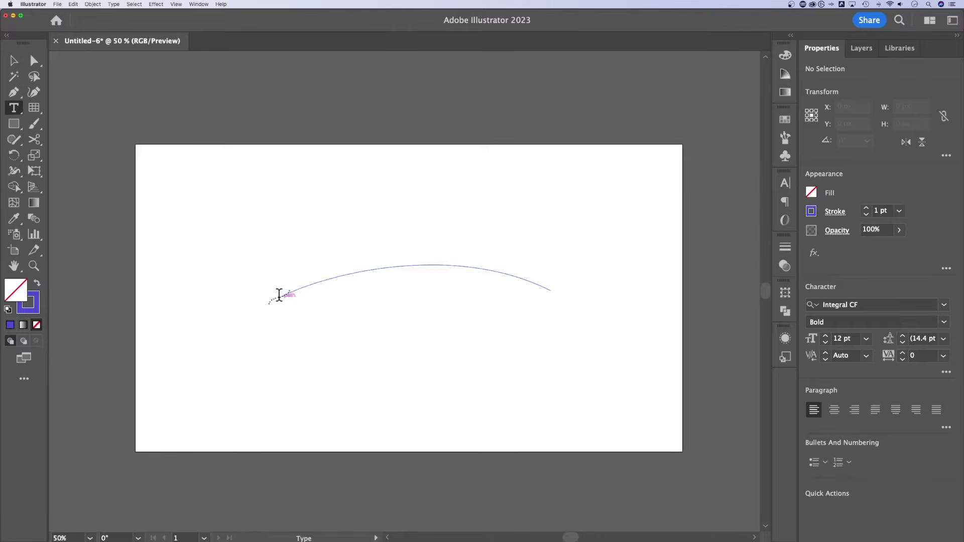
{"action": "left_click", "coordinate": [279, 295]}
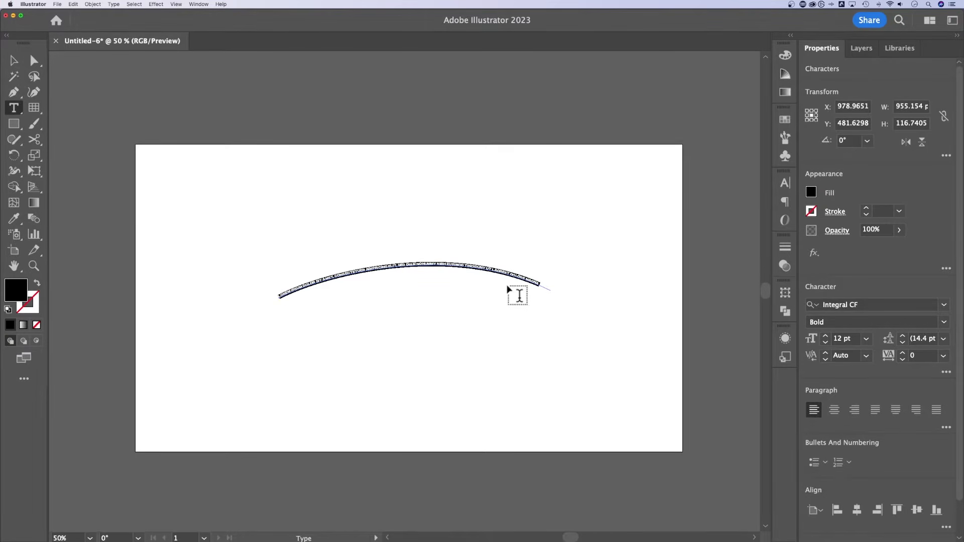
{"action": "type", "text": "TYPE ON PATH"}
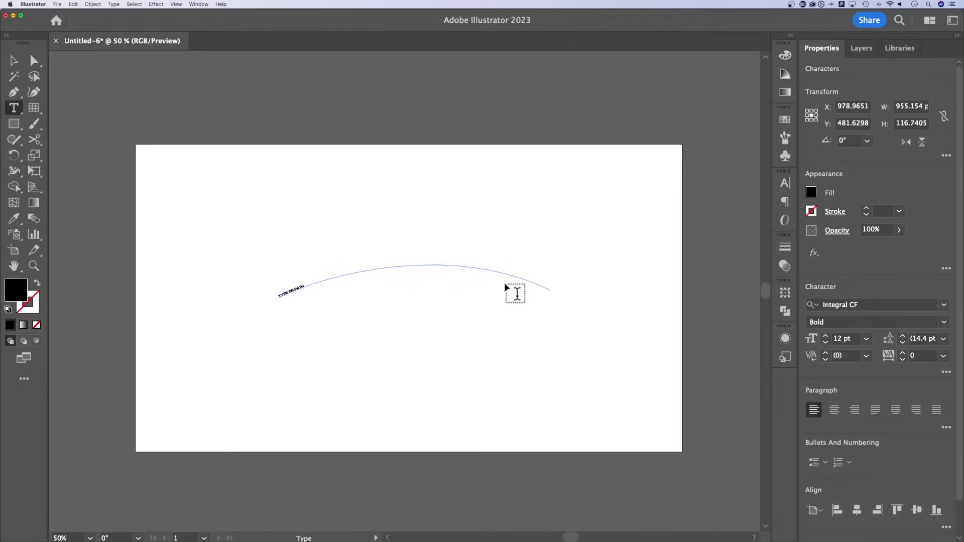
Step: Set the font size of the whole path text to 72 pt
{"action": "triple_click", "coordinate": [298, 286]}
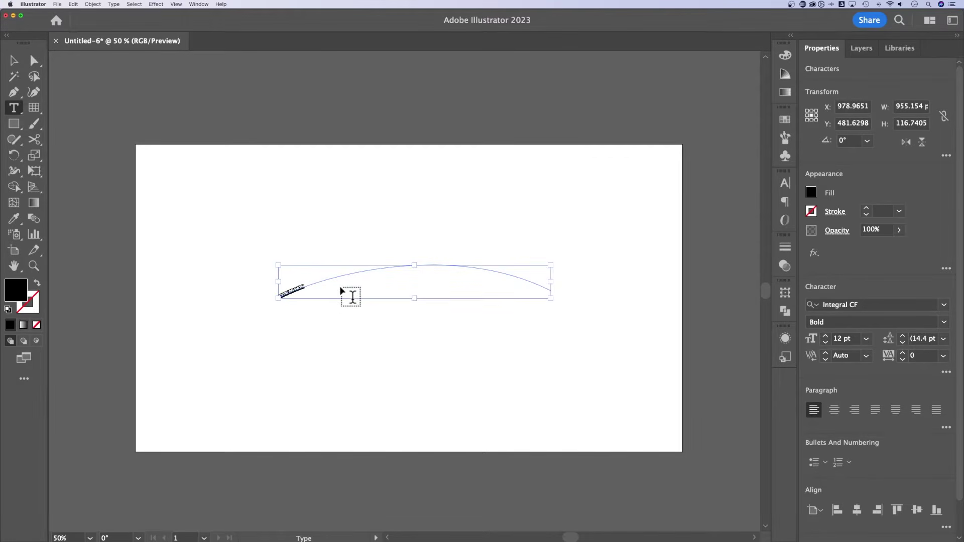
{"action": "left_click", "coordinate": [866, 339]}
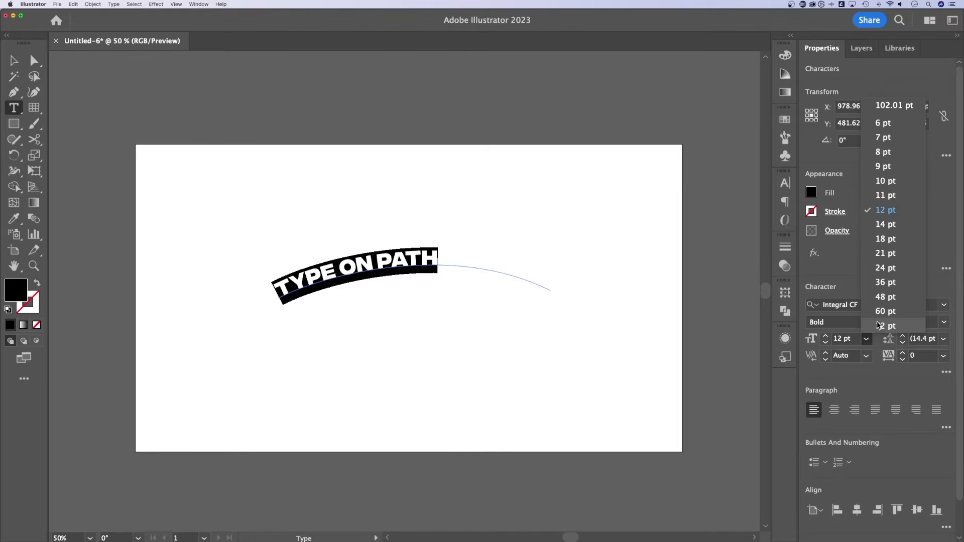
{"action": "left_click", "coordinate": [884, 326]}
{"action": "left_click", "coordinate": [15, 60]}
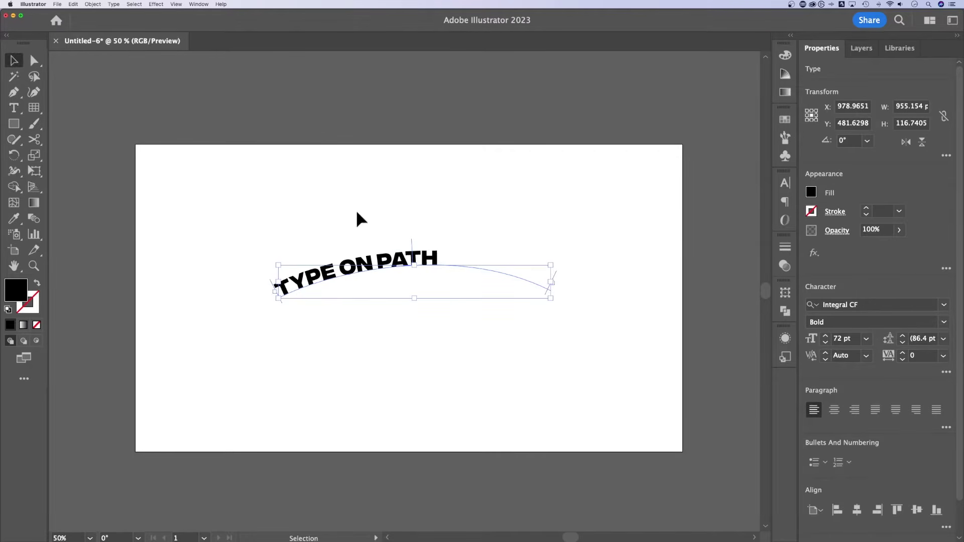
Step: Center-align the text along the arched path and deselect it
{"action": "triple_click", "coordinate": [387, 258]}
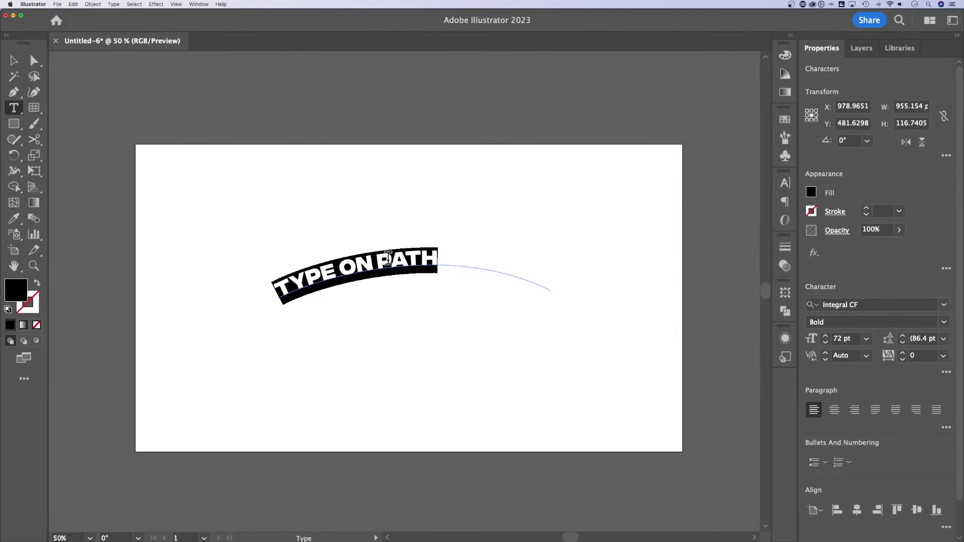
{"action": "left_click", "coordinate": [834, 410]}
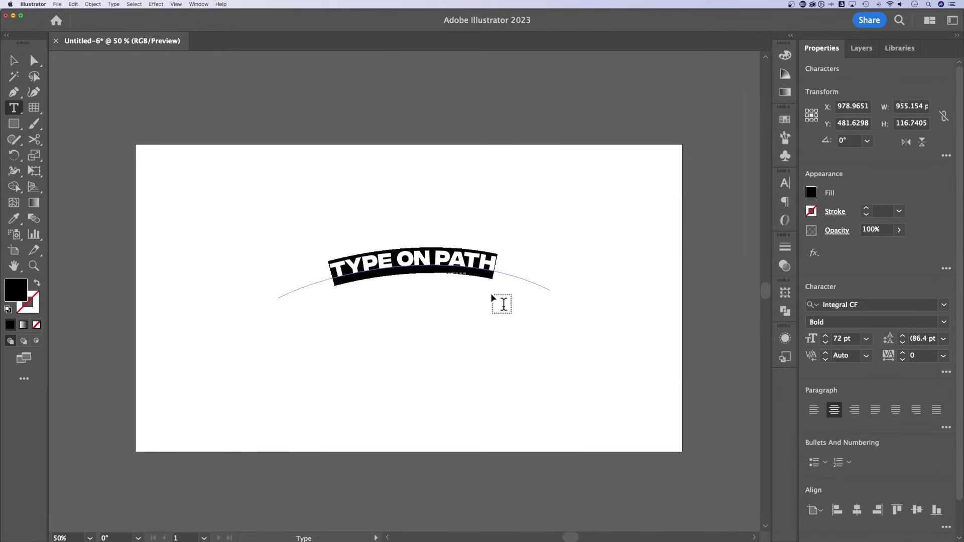
{"action": "left_click", "coordinate": [14, 60]}
{"action": "left_click", "coordinate": [509, 176]}
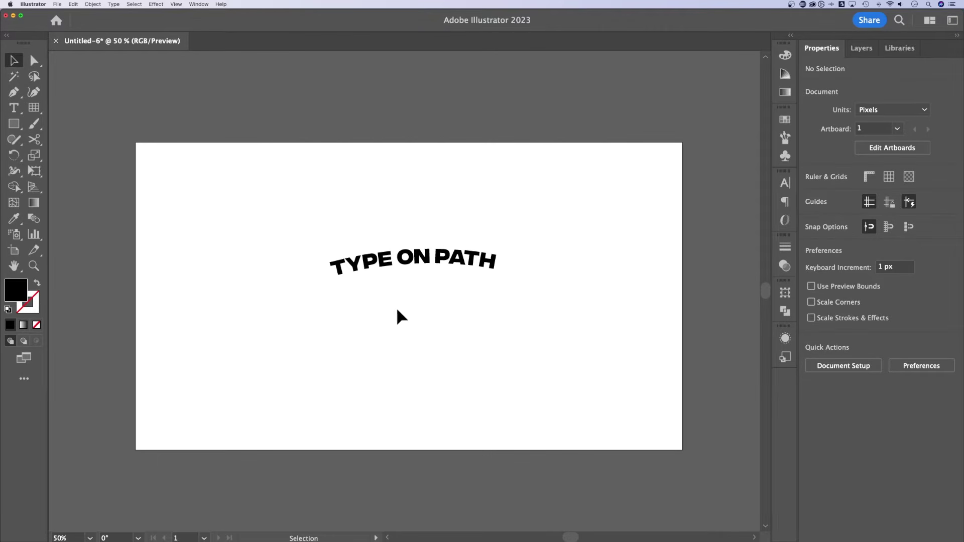
Step: Open Type on a Path Options for the curved text, move the dialog clear of the artwork and enable the preview
{"action": "left_click", "coordinate": [415, 261]}
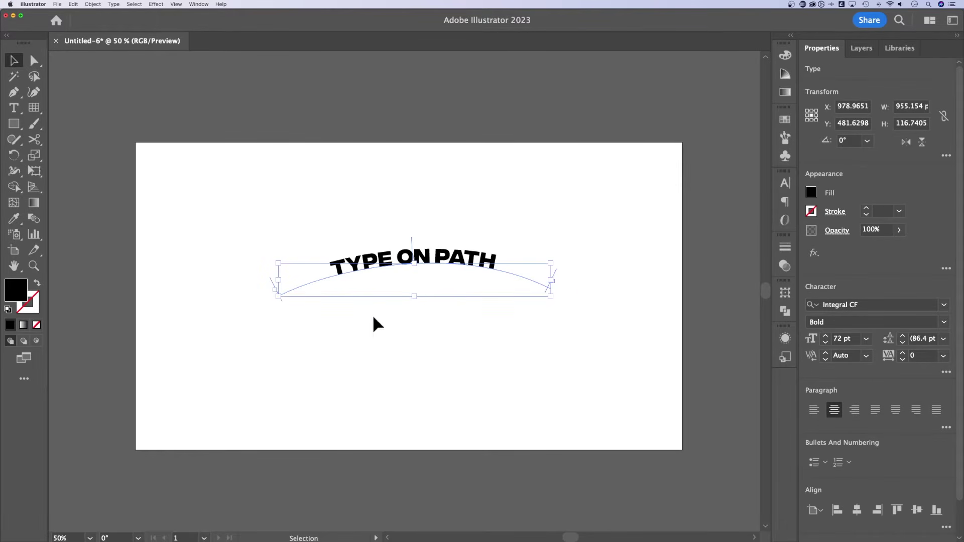
{"action": "left_click", "coordinate": [115, 4]}
{"action": "mouse_move", "coordinate": [143, 74]}
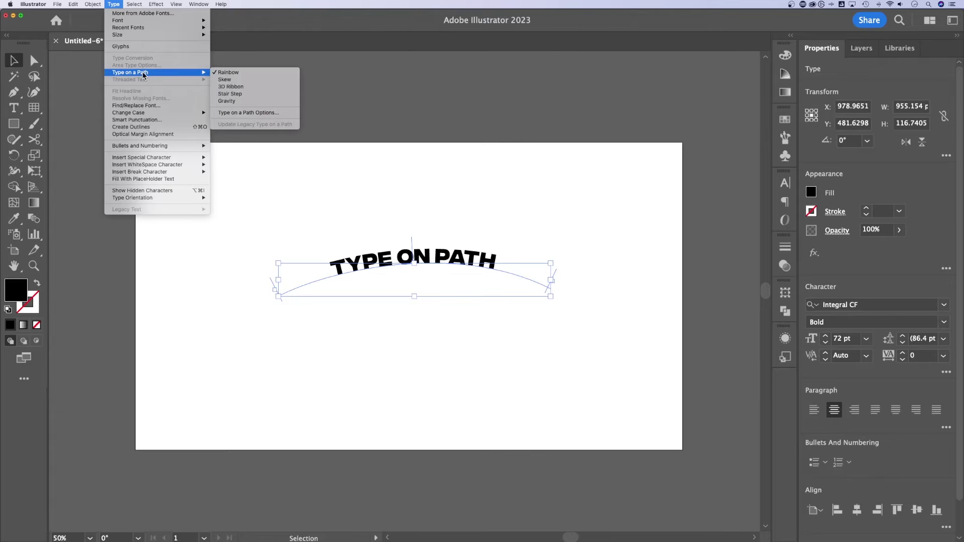
{"action": "left_click", "coordinate": [248, 113]}
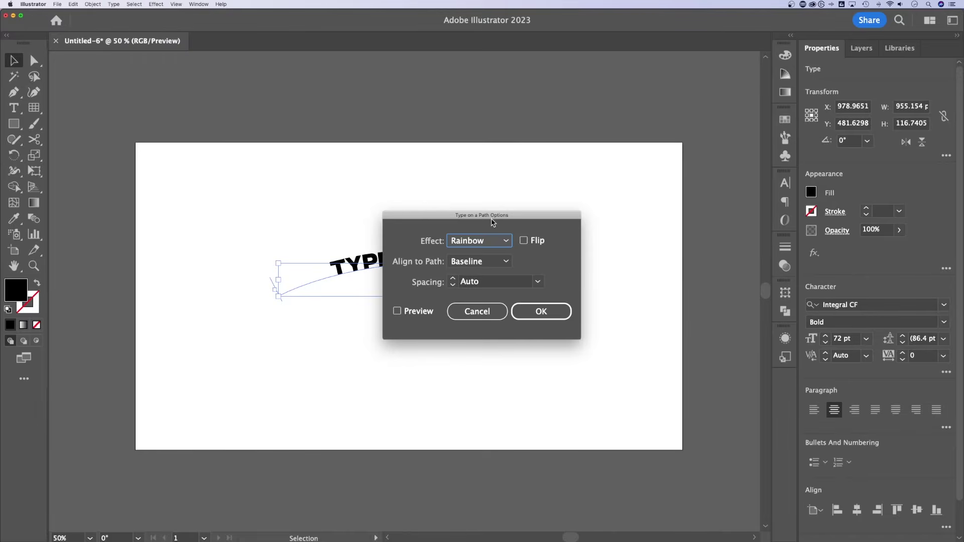
{"action": "left_click_drag", "start_coordinate": [491, 223], "coordinate": [601, 99]}
{"action": "left_click", "coordinate": [507, 188]}
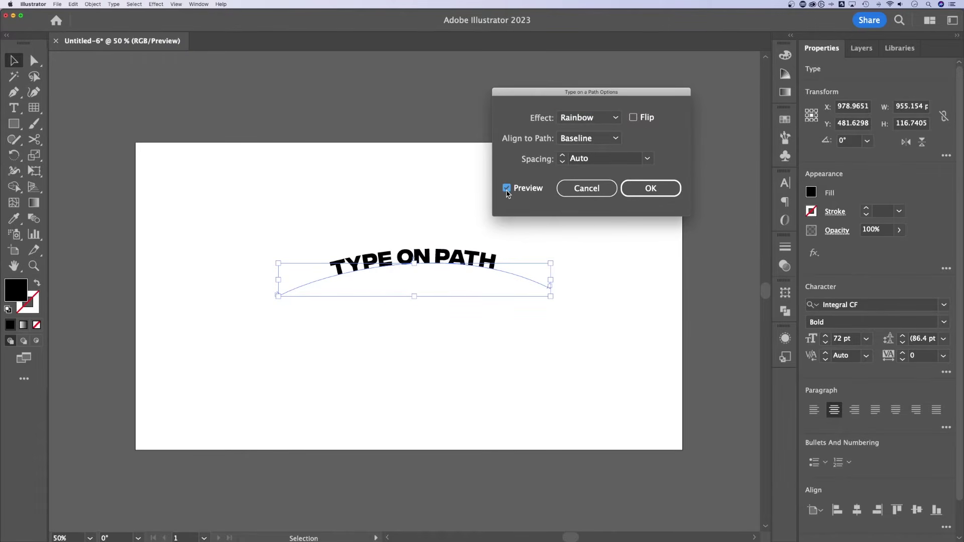
Step: Try flipping the text and aligning it to the path by Center, restoring the unflipped Baseline alignment and leaving the spacing at Auto
{"action": "left_click", "coordinate": [633, 117]}
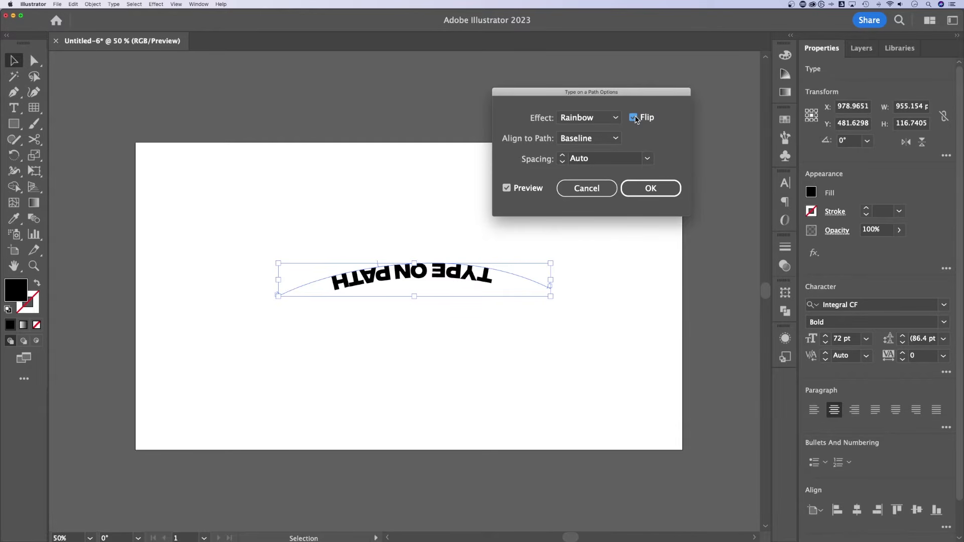
{"action": "left_click", "coordinate": [634, 118]}
{"action": "left_click", "coordinate": [608, 139]}
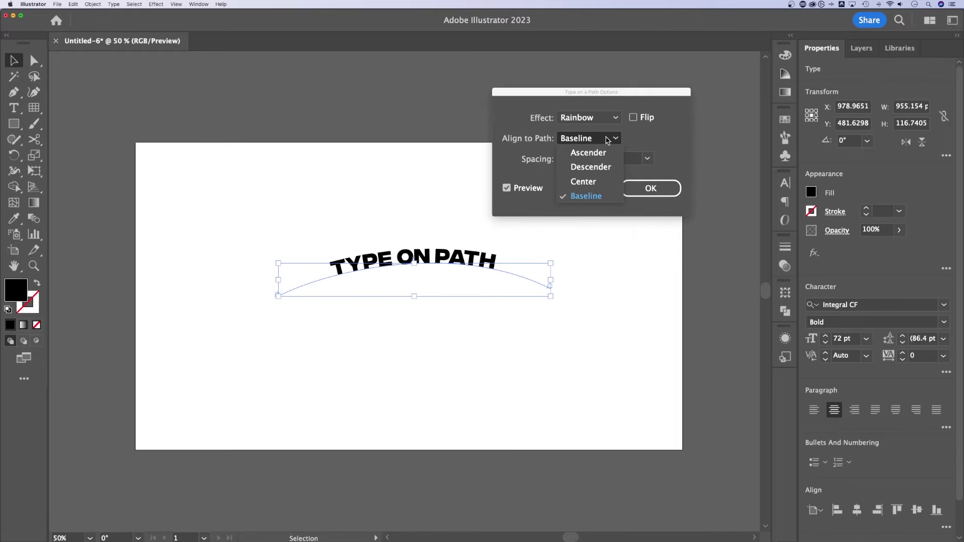
{"action": "left_click", "coordinate": [595, 181]}
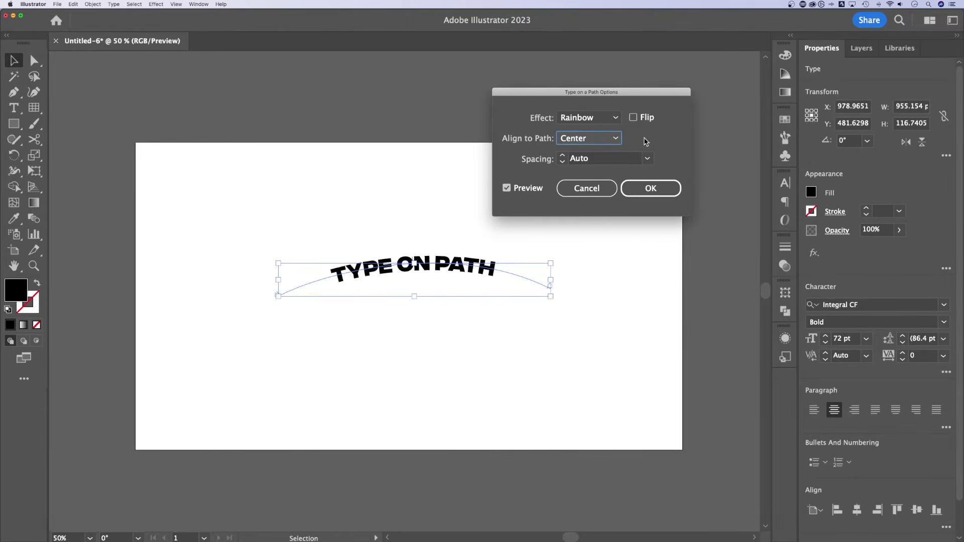
{"action": "left_click", "coordinate": [600, 138]}
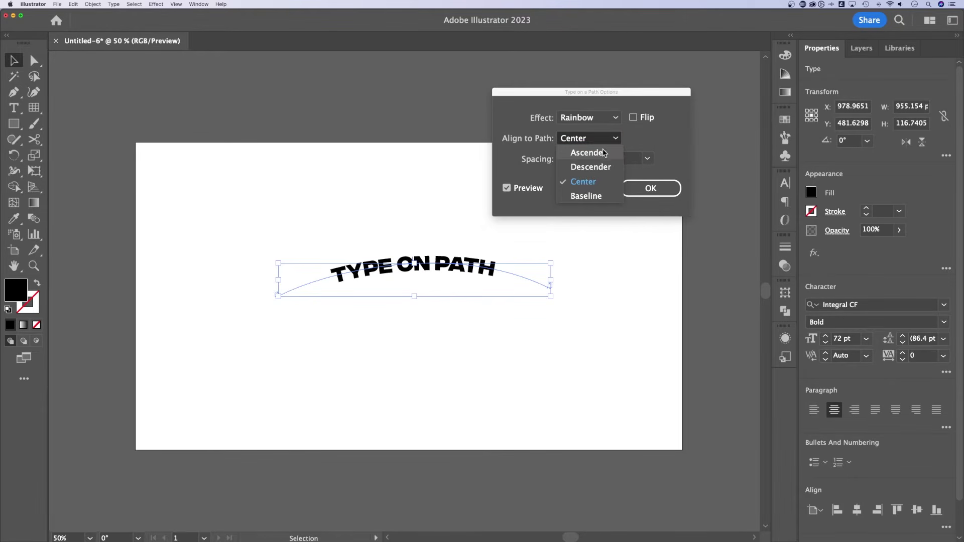
{"action": "left_click", "coordinate": [596, 197]}
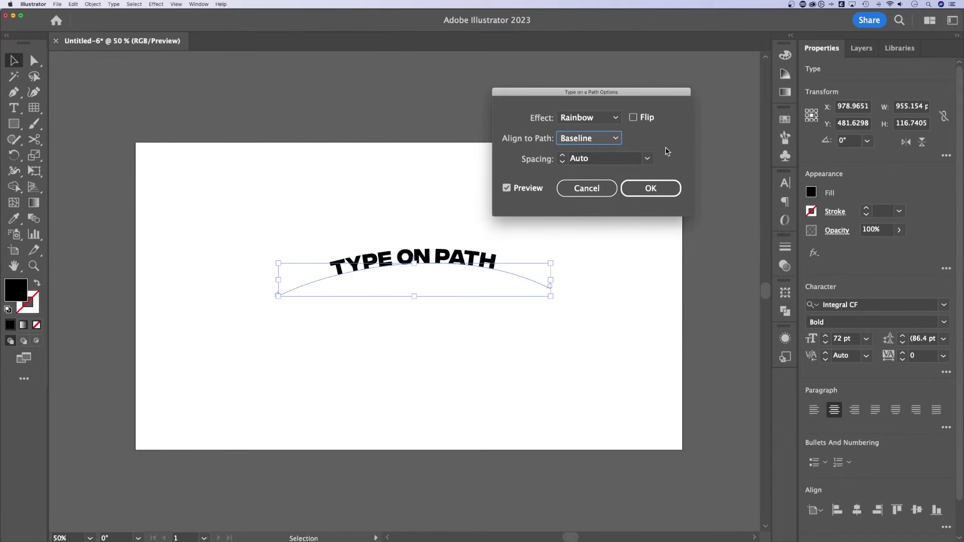
{"action": "left_click", "coordinate": [647, 159]}
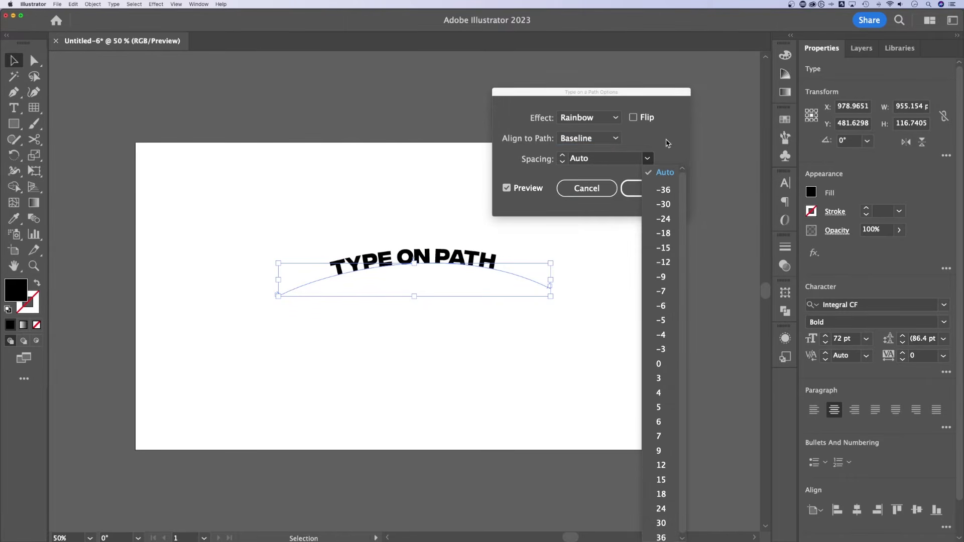
{"action": "left_click", "coordinate": [666, 144]}
Step: Try the Skew, 3D Ribbon, Stair Step and Gravity effects on the text, and return to Rainbow before accepting the path options
{"action": "left_click", "coordinate": [610, 120]}
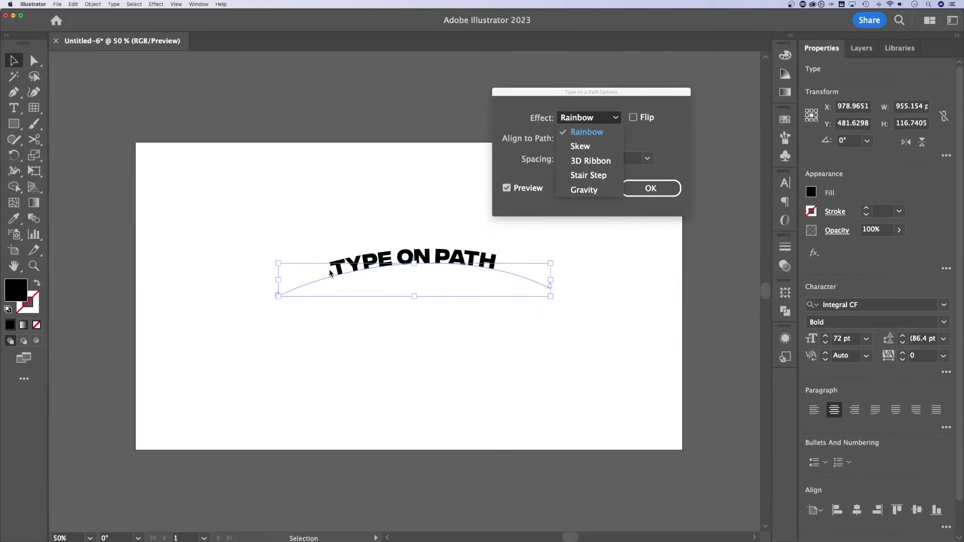
{"action": "left_click", "coordinate": [582, 146]}
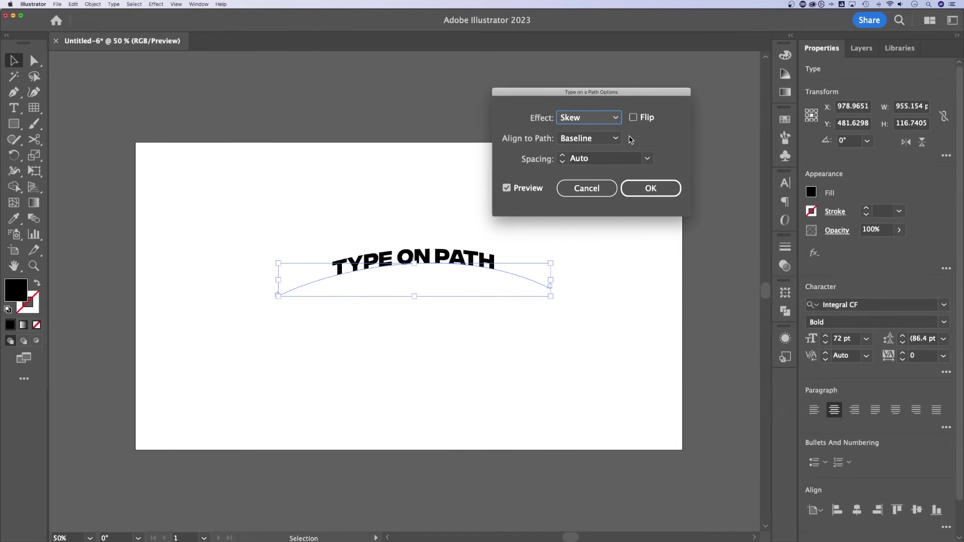
{"action": "left_click", "coordinate": [601, 118]}
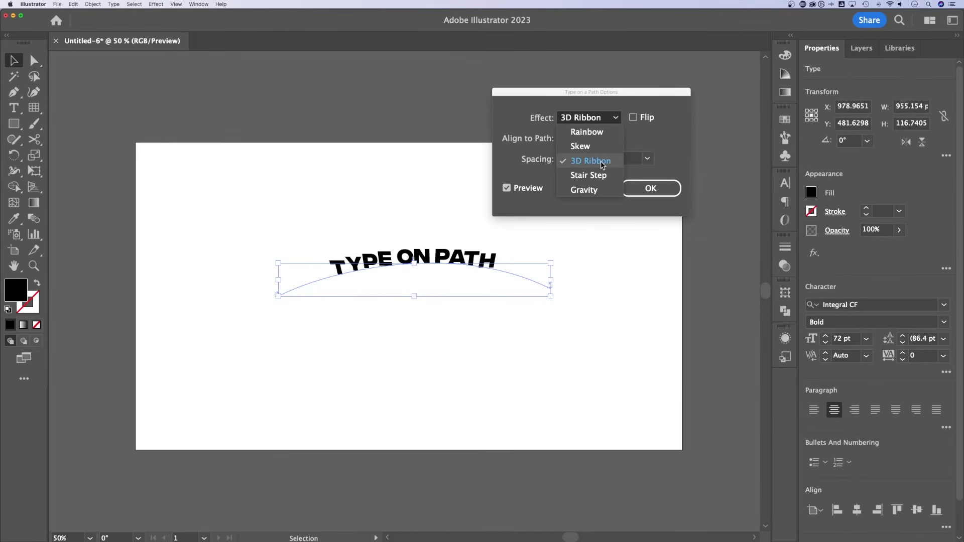
{"action": "left_click", "coordinate": [602, 176]}
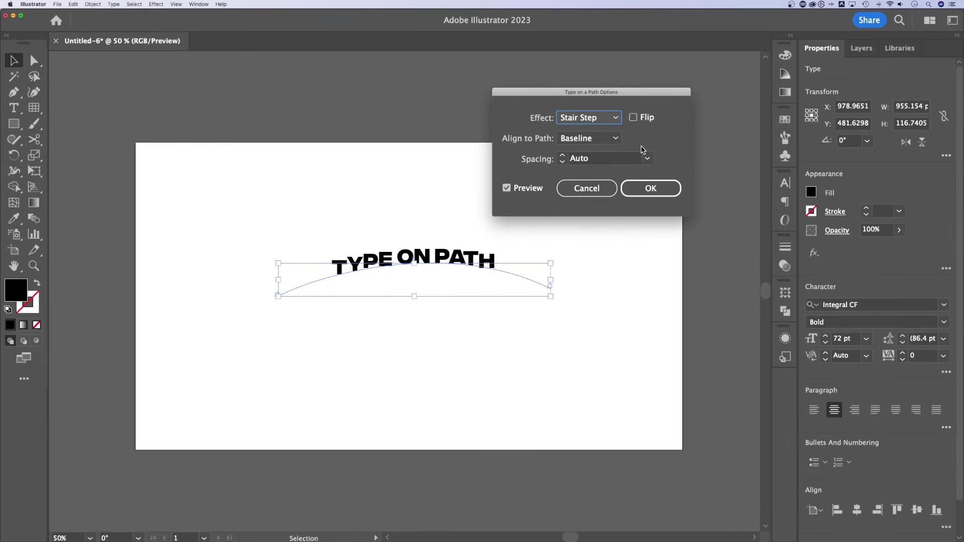
{"action": "key", "text": "Down"}
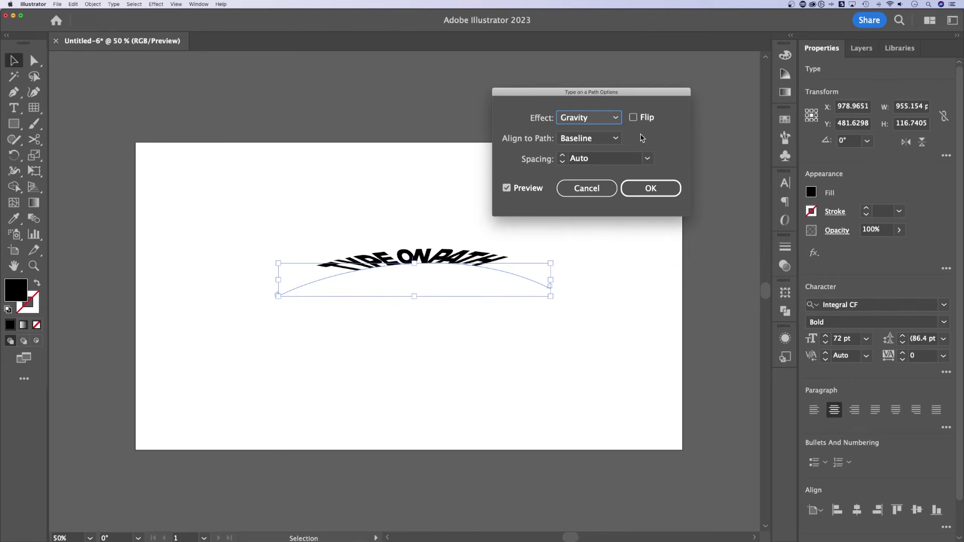
{"action": "left_click", "coordinate": [612, 119]}
{"action": "left_click", "coordinate": [608, 132]}
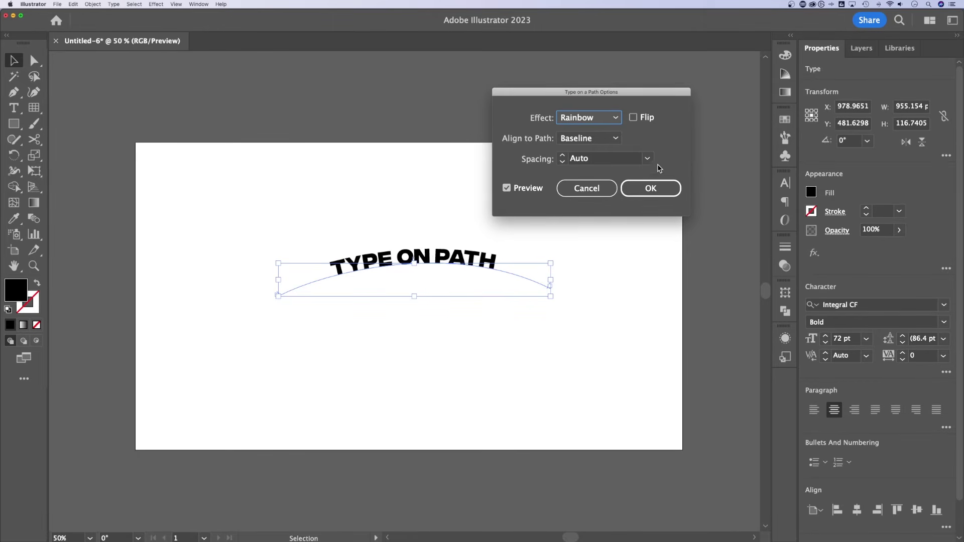
{"action": "left_click", "coordinate": [664, 188]}
Step: Extend the end bracket of the curved text to the right end of its path and deselect the text
{"action": "left_click", "coordinate": [472, 261]}
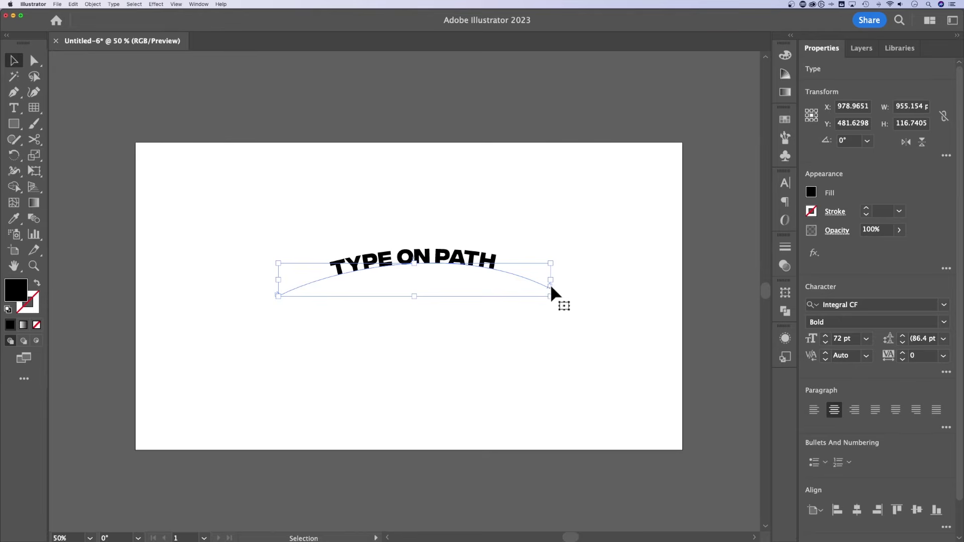
{"action": "key", "text": "z"}
{"action": "left_click_drag", "start_coordinate": [550, 286], "coordinate": [592, 287]}
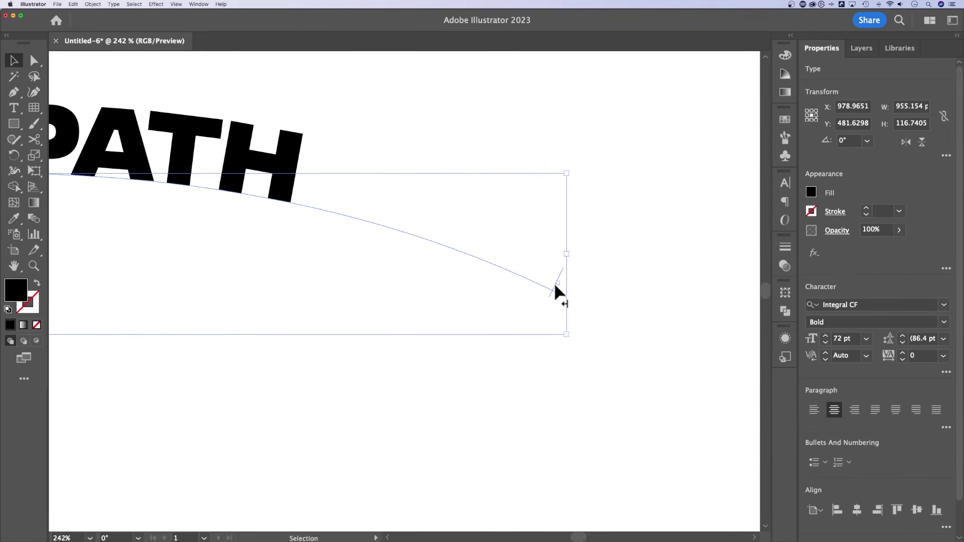
{"action": "left_click_drag", "start_coordinate": [555, 286], "coordinate": [611, 337]}
{"action": "left_click", "coordinate": [611, 337]}
Step: Extend the start bracket of the curved text to the left end of its path and deselect the text
{"action": "key", "text": "space"}
{"action": "left_click_drag", "start_coordinate": [204, 338], "coordinate": [693, 282]}
{"action": "left_click_drag", "start_coordinate": [100, 231], "coordinate": [377, 241]}
{"action": "left_click", "coordinate": [318, 254]}
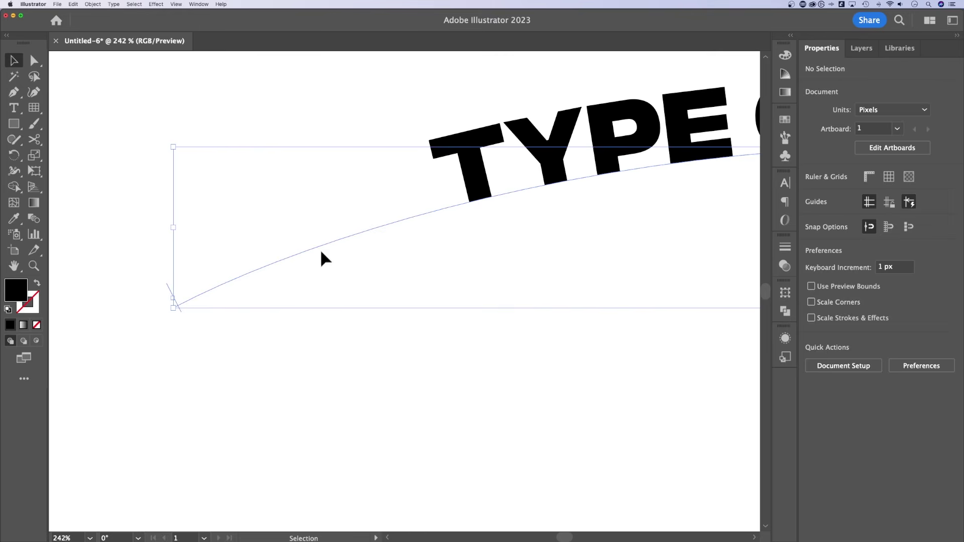
{"action": "left_click_drag", "start_coordinate": [175, 303], "coordinate": [161, 321]}
{"action": "left_click", "coordinate": [340, 374]}
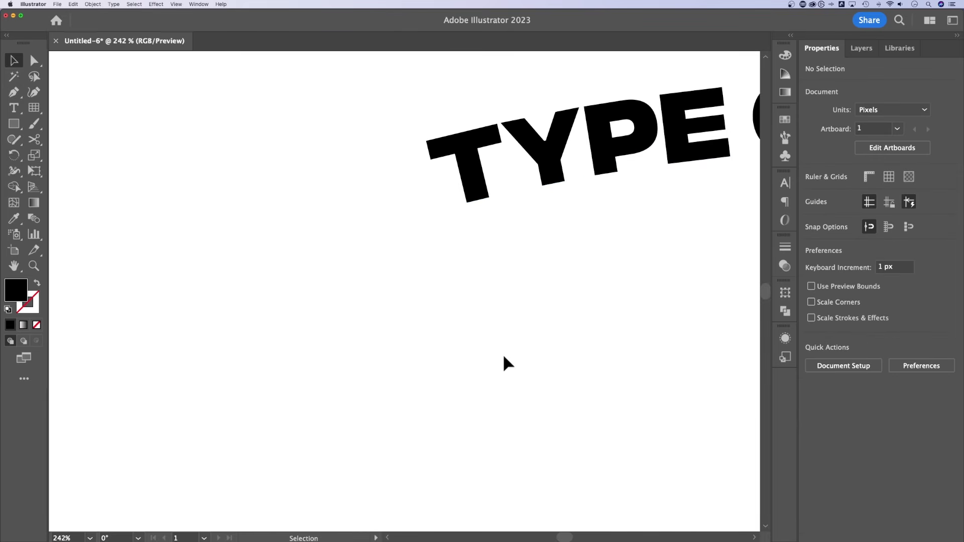
Step: Examine the text's path and start bracket with the Selection and Type tools, and view the whole curved text
{"action": "left_click", "coordinate": [480, 201]}
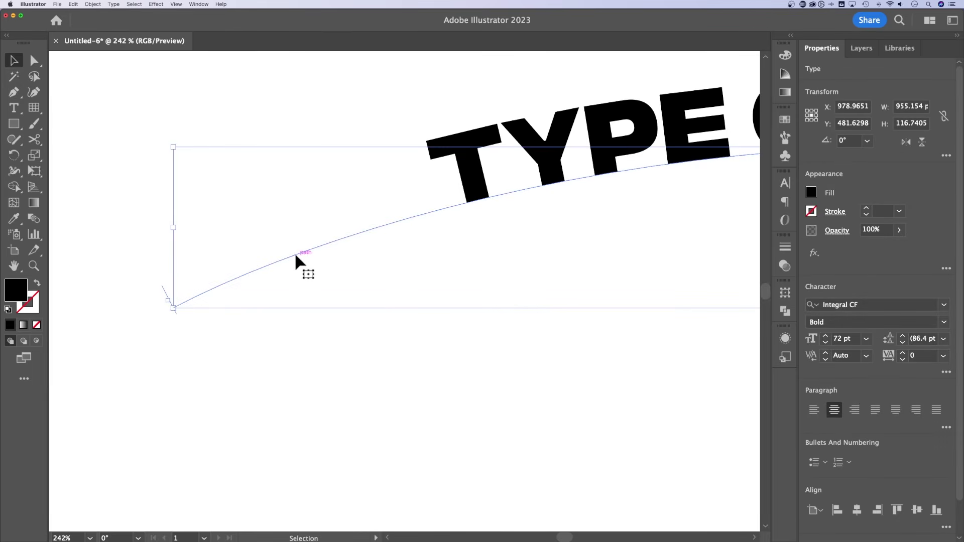
{"action": "key", "text": "t"}
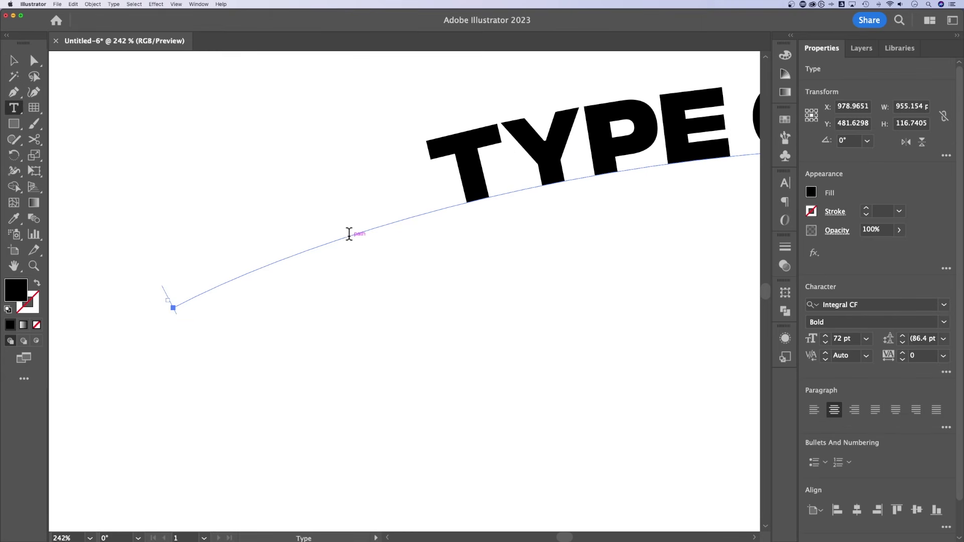
{"action": "key", "text": "v"}
{"action": "left_click", "coordinate": [432, 381]}
{"action": "key", "text": "super+minus"}
{"action": "key", "text": "super+minus"}
{"action": "key", "text": "super+minus"}
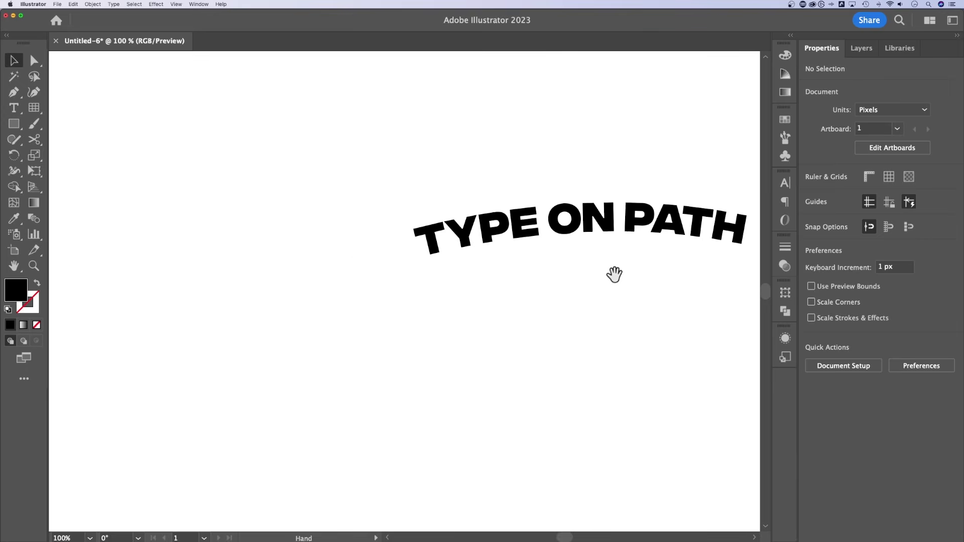
{"action": "left_click_drag", "start_coordinate": [613, 273], "coordinate": [465, 338]}
{"action": "key", "text": "super+minus"}
Step: Move the curved text slightly down the artboard to about X 972, Y 519 px
{"action": "left_click", "coordinate": [474, 285]}
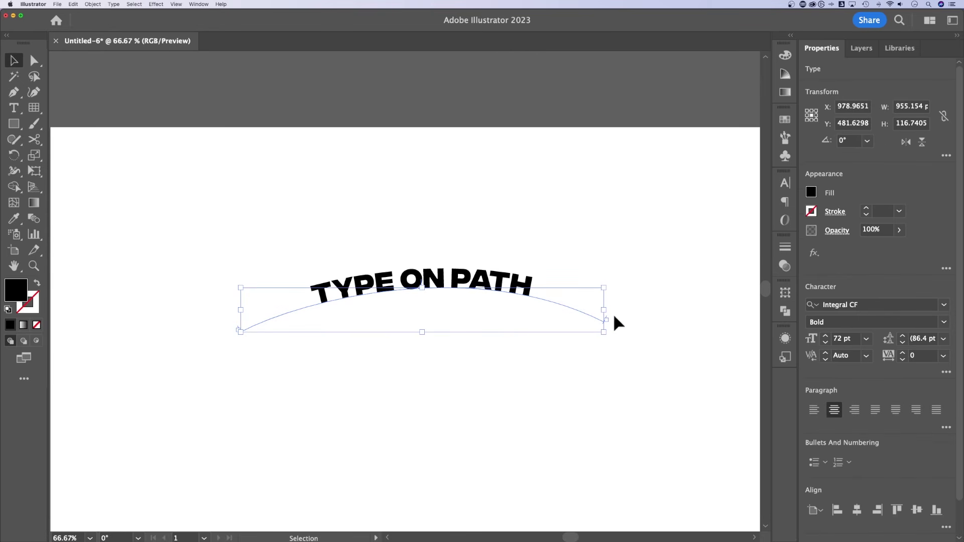
{"action": "left_click", "coordinate": [650, 329]}
{"action": "left_click", "coordinate": [465, 283]}
{"action": "left_click_drag", "start_coordinate": [528, 282], "coordinate": [525, 295]}
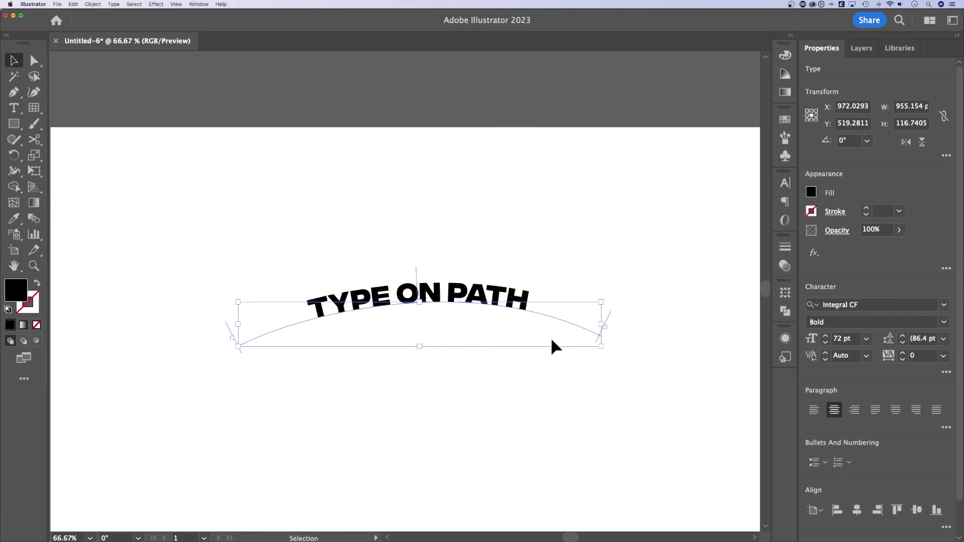
Step: Reshape the text's path with Direct Selection by pulling the right anchor's inner handle far below the path, curving the text downward, and deselect it
{"action": "key", "text": "a"}
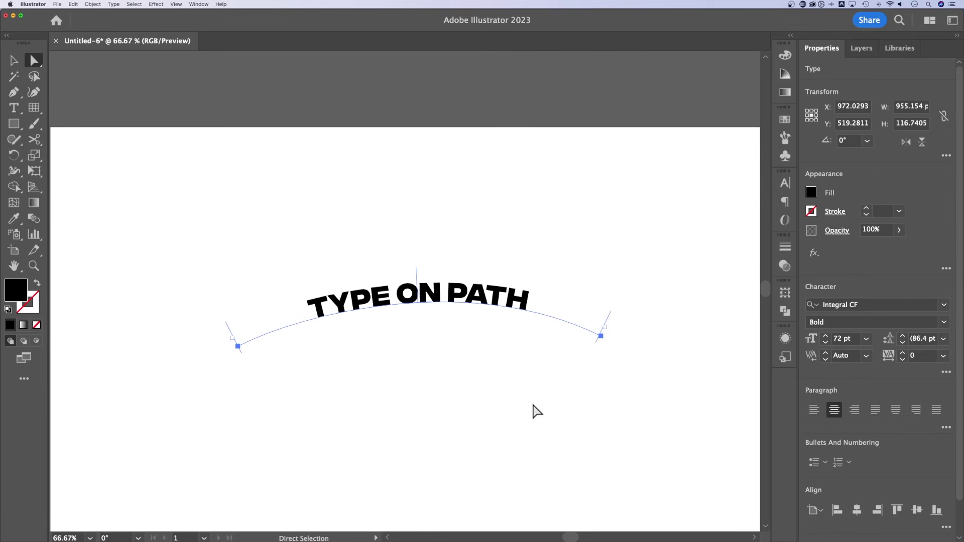
{"action": "left_click", "coordinate": [623, 362]}
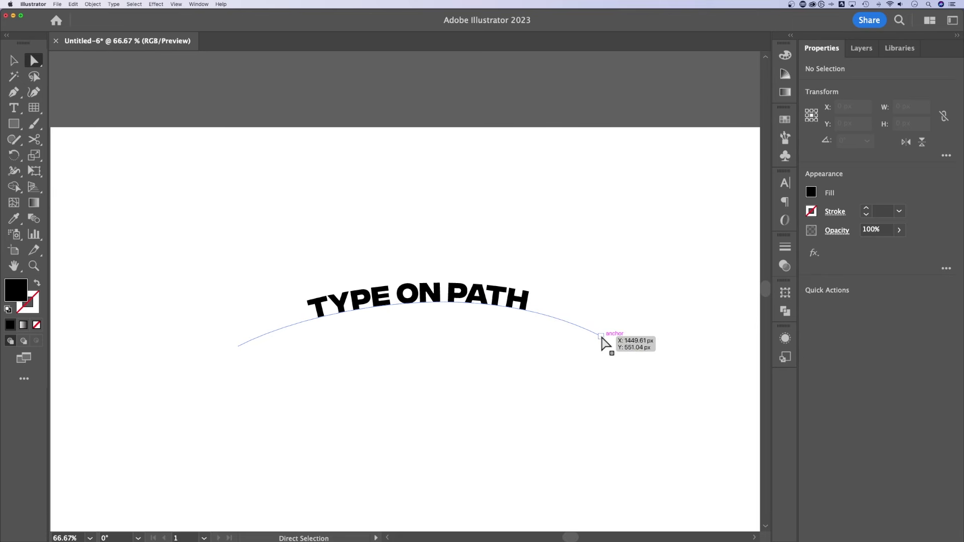
{"action": "left_click", "coordinate": [601, 336]}
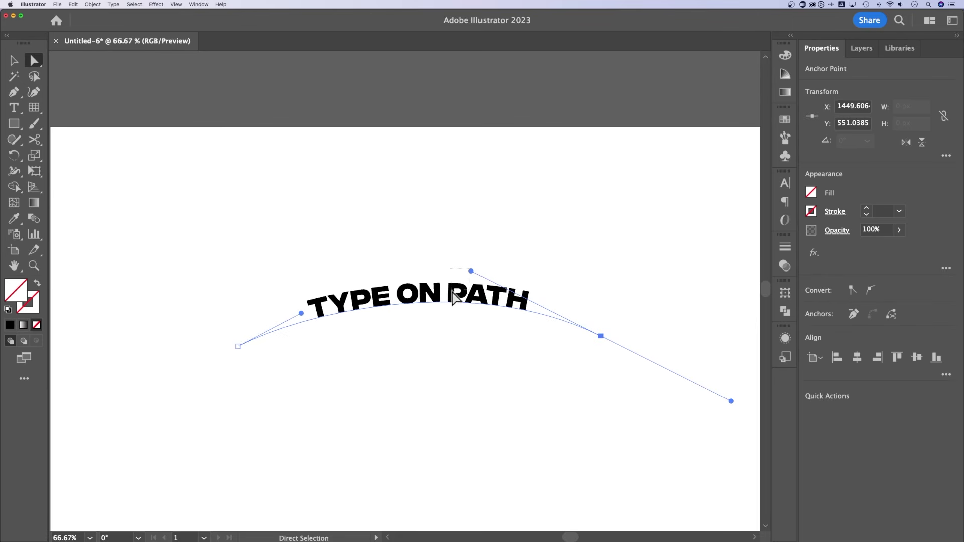
{"action": "left_click_drag", "start_coordinate": [451, 290], "coordinate": [445, 301]}
{"action": "left_click", "coordinate": [601, 336]}
{"action": "left_click_drag", "start_coordinate": [471, 271], "coordinate": [424, 461]}
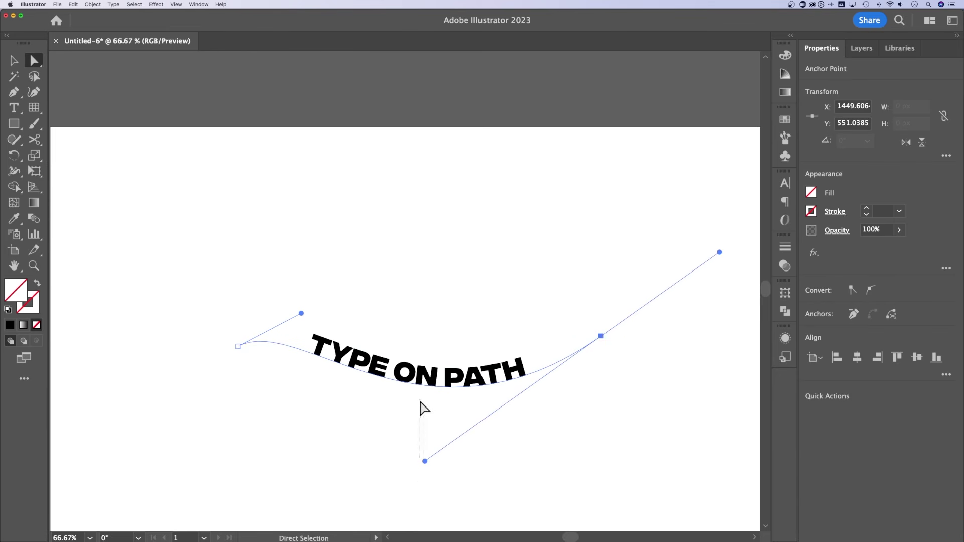
{"action": "left_click", "coordinate": [551, 443]}
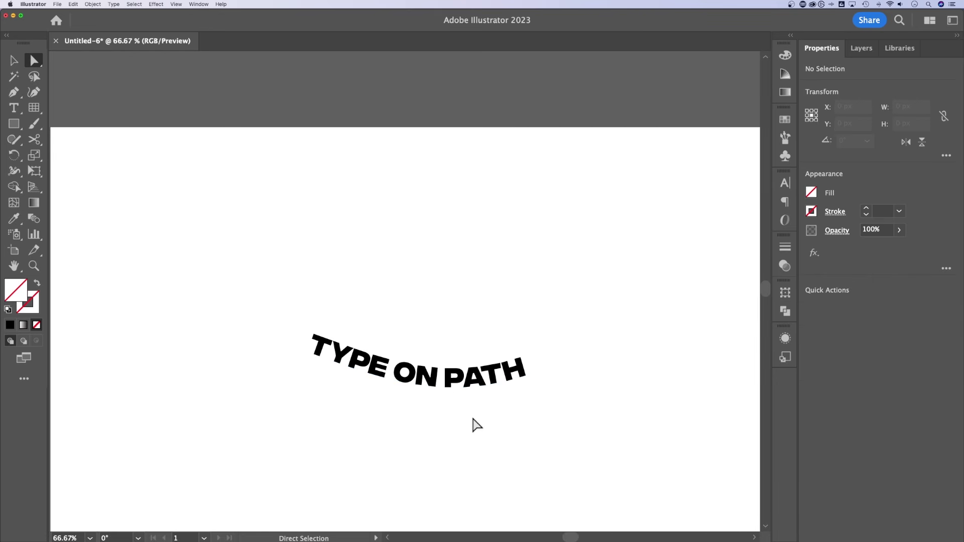
Step: Move the reshaped text slightly up and left to about X 933, Y 561 px, briefly activate the Type tool, and deselect the text
{"action": "key", "text": "v"}
{"action": "left_click", "coordinate": [459, 364]}
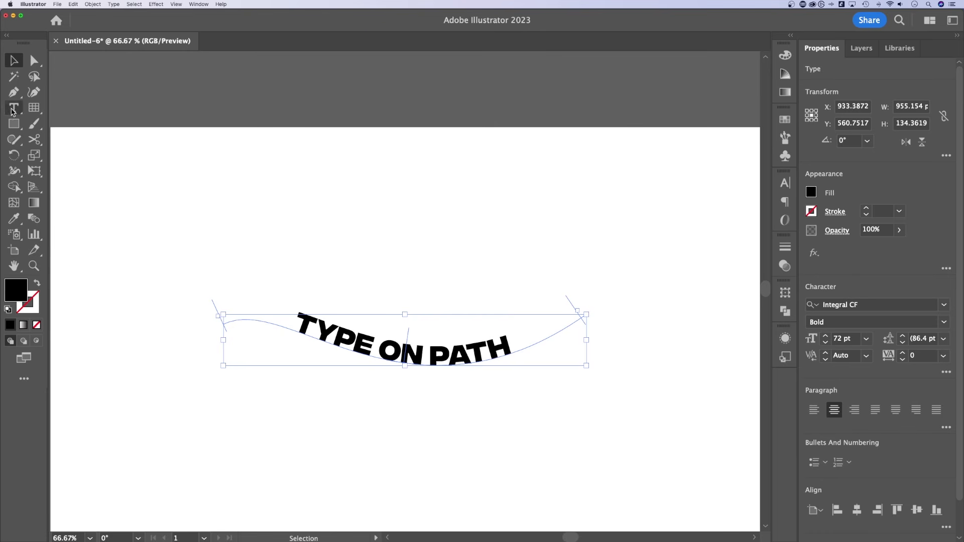
{"action": "left_click", "coordinate": [13, 112]}
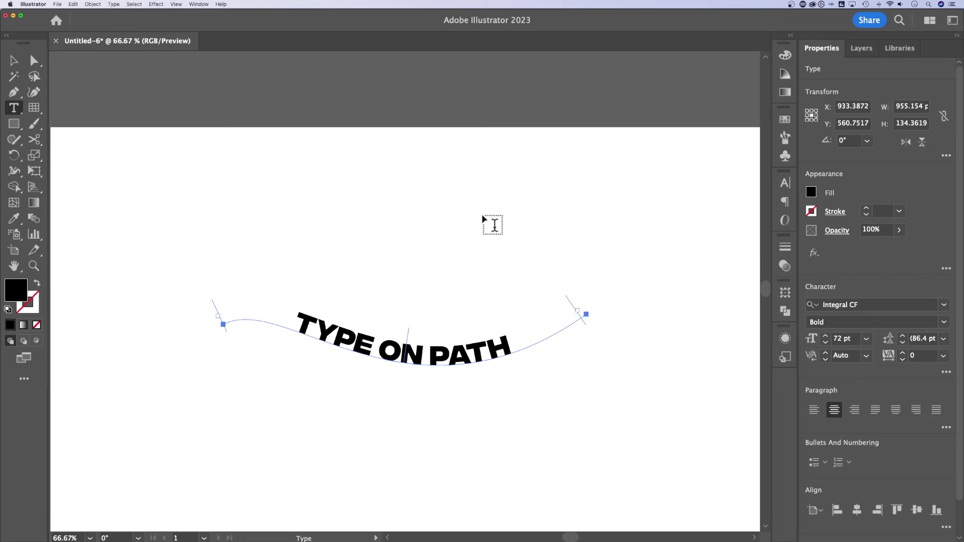
{"action": "key", "text": "v"}
{"action": "left_click", "coordinate": [524, 237]}
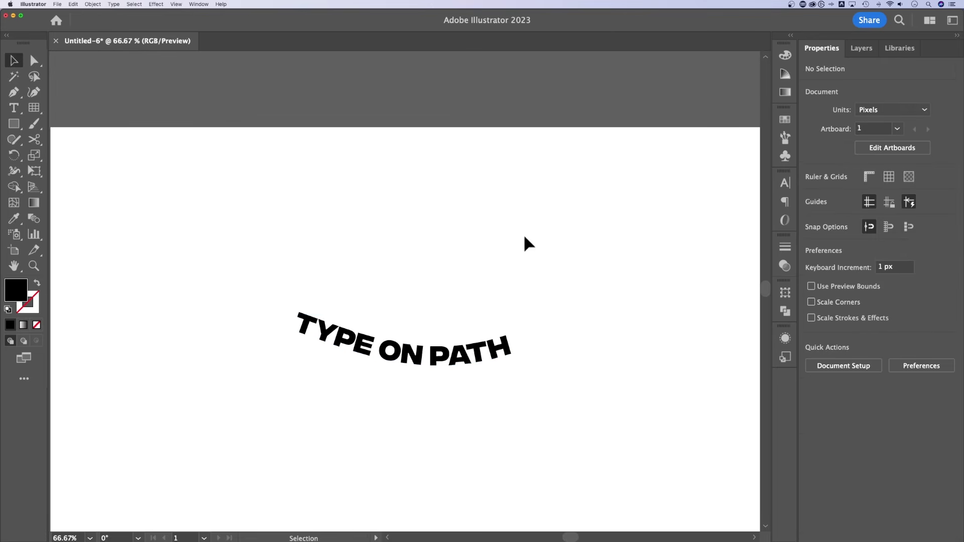